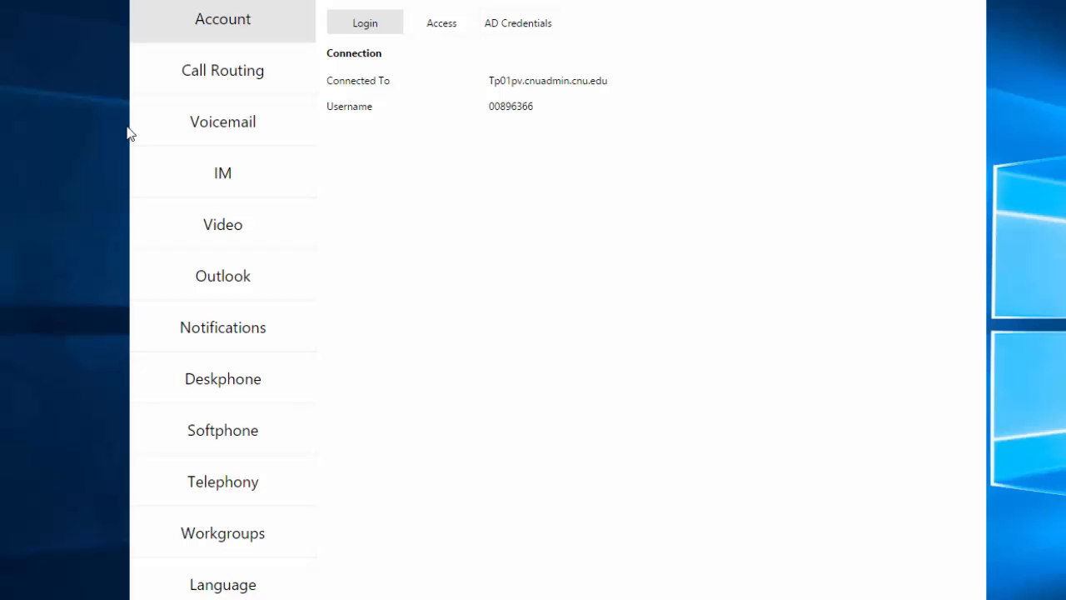
# Open the call routing settings and review the availability routing for Out of Office, Vacation and Available.
pyautogui.click(196, 78)
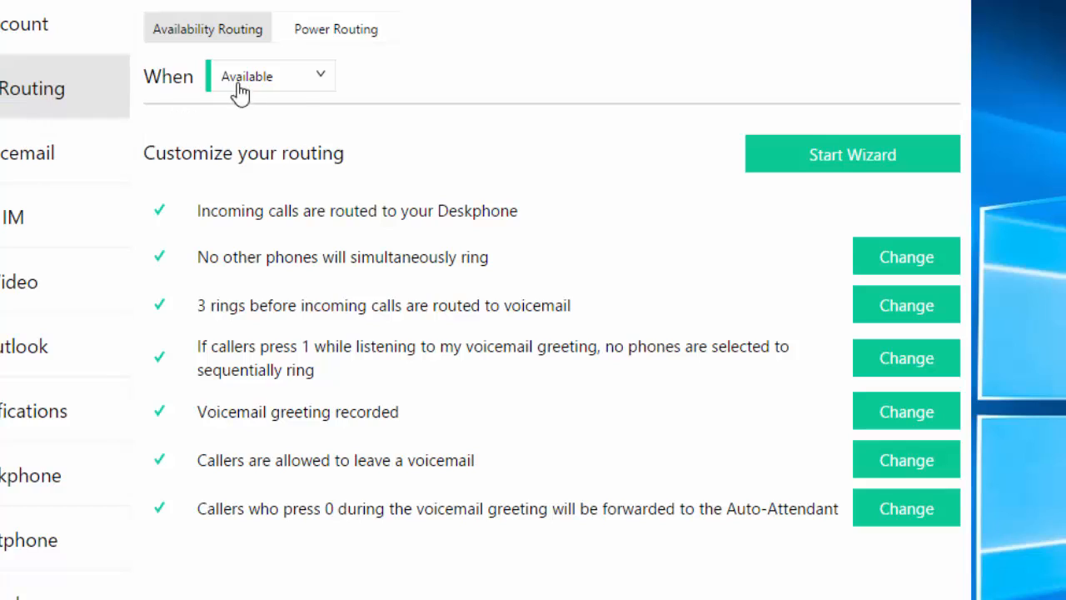
pyautogui.click(312, 82)
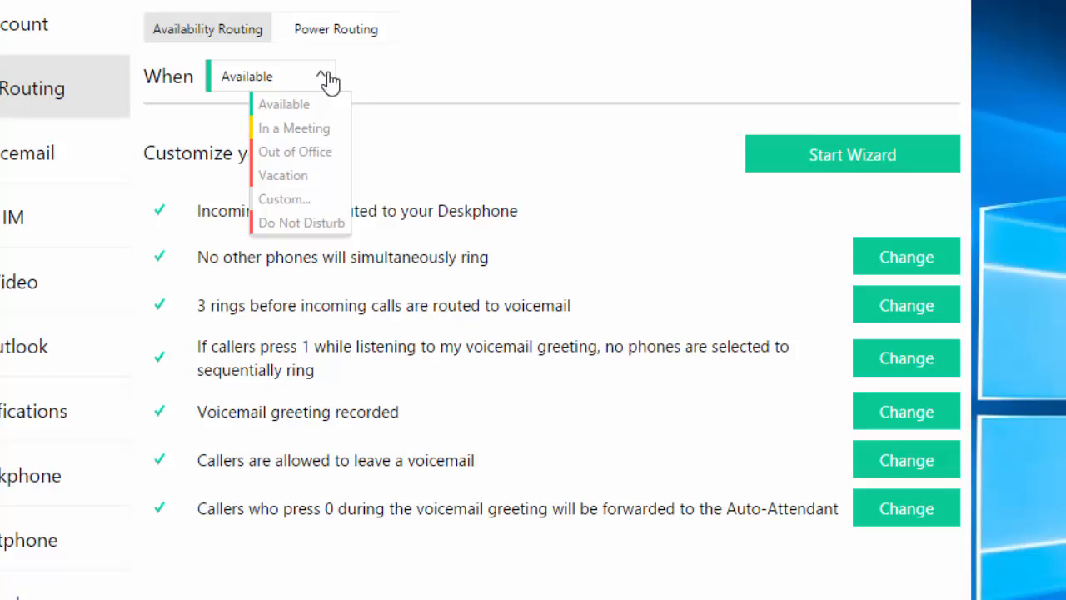
pyautogui.click(294, 152)
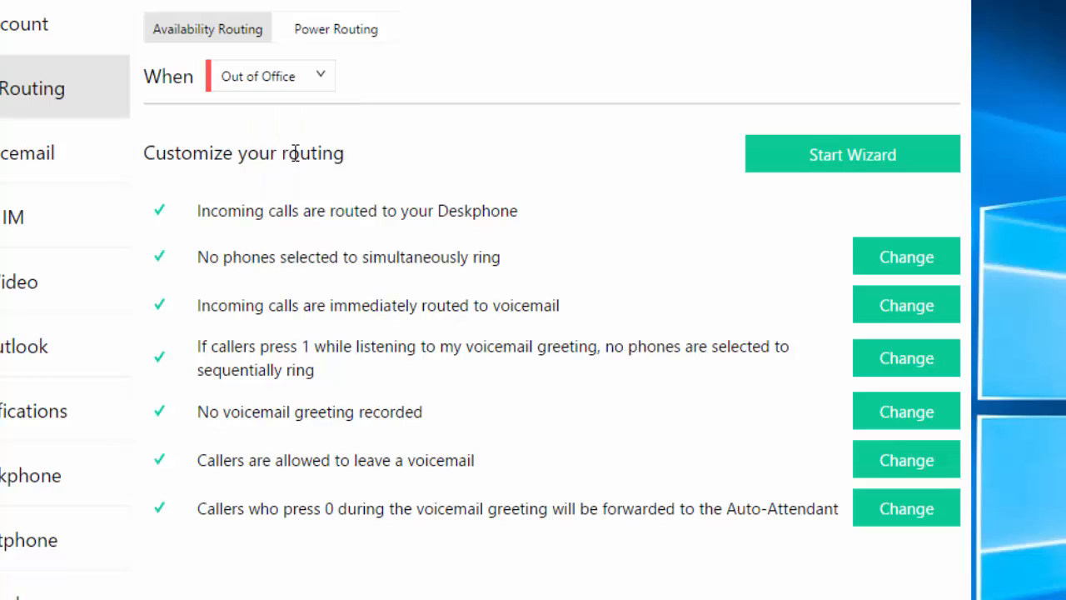
pyautogui.click(331, 77)
pyautogui.click(292, 176)
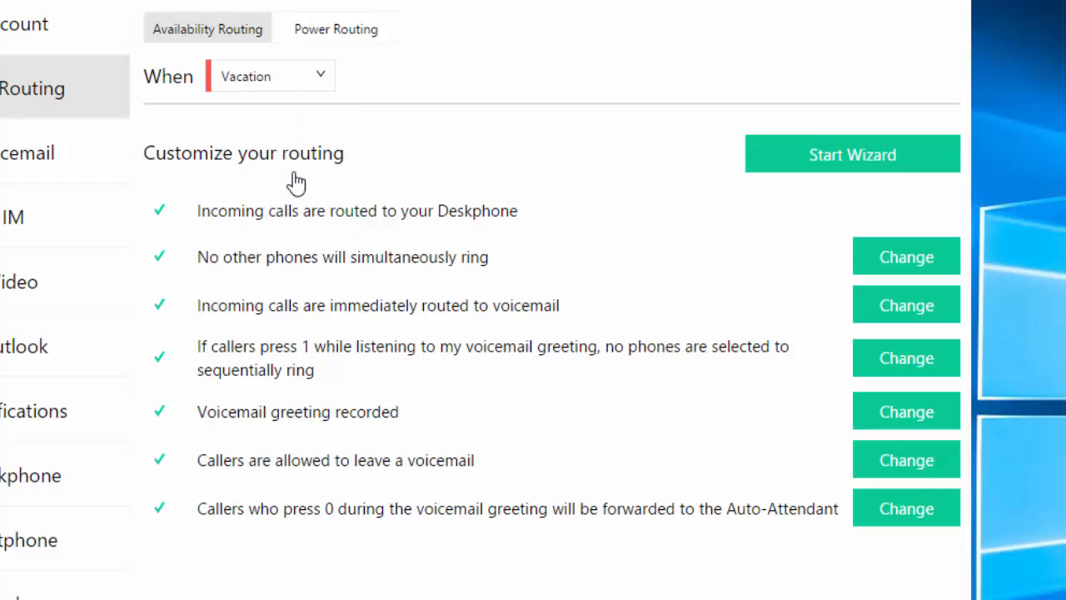
pyautogui.click(298, 88)
pyautogui.click(286, 107)
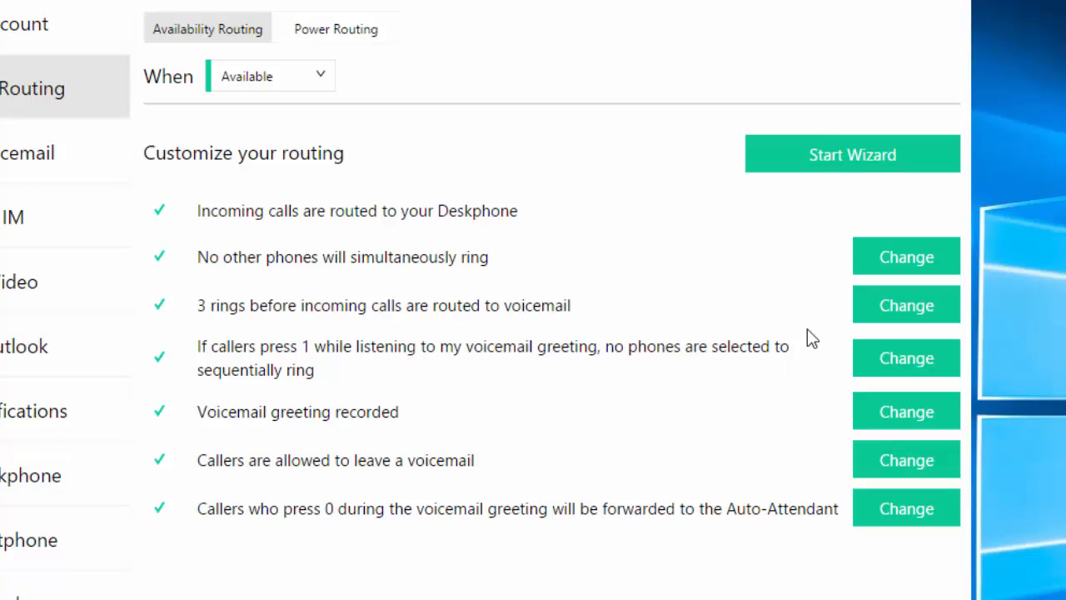
# Enable simultaneous ringing when Available and assign the Cell number, with press 1 to connect and 3 rings to try.
pyautogui.click(879, 268)
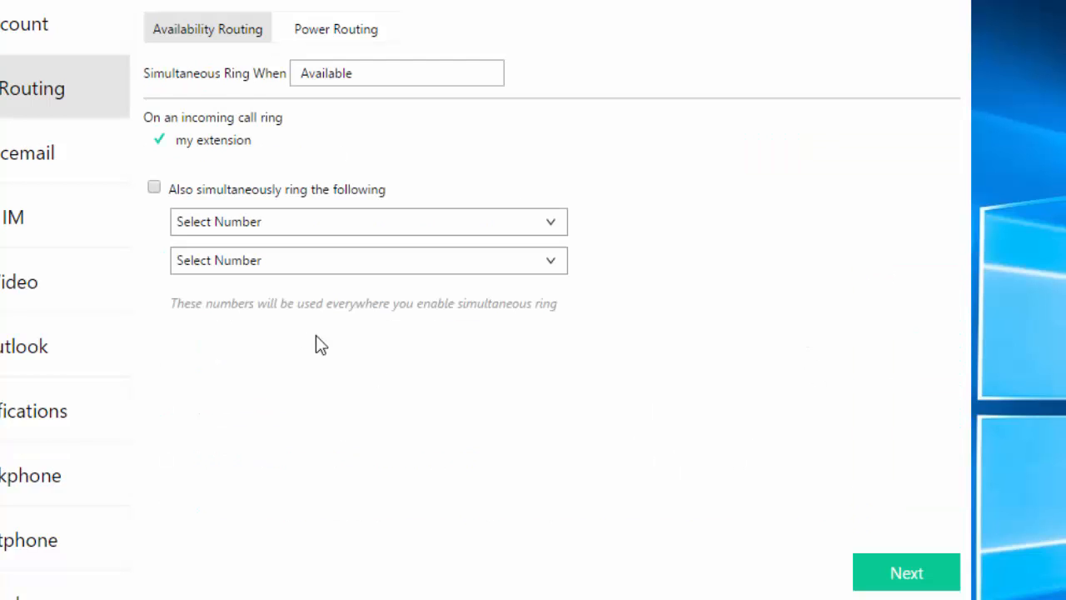
pyautogui.click(154, 187)
pyautogui.click(553, 222)
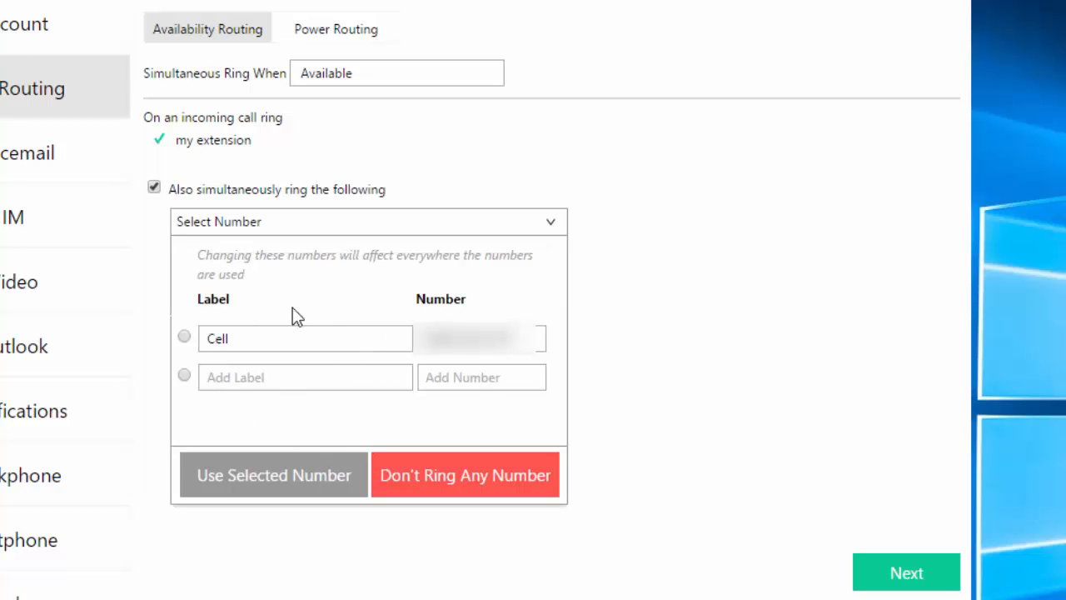
pyautogui.click(184, 337)
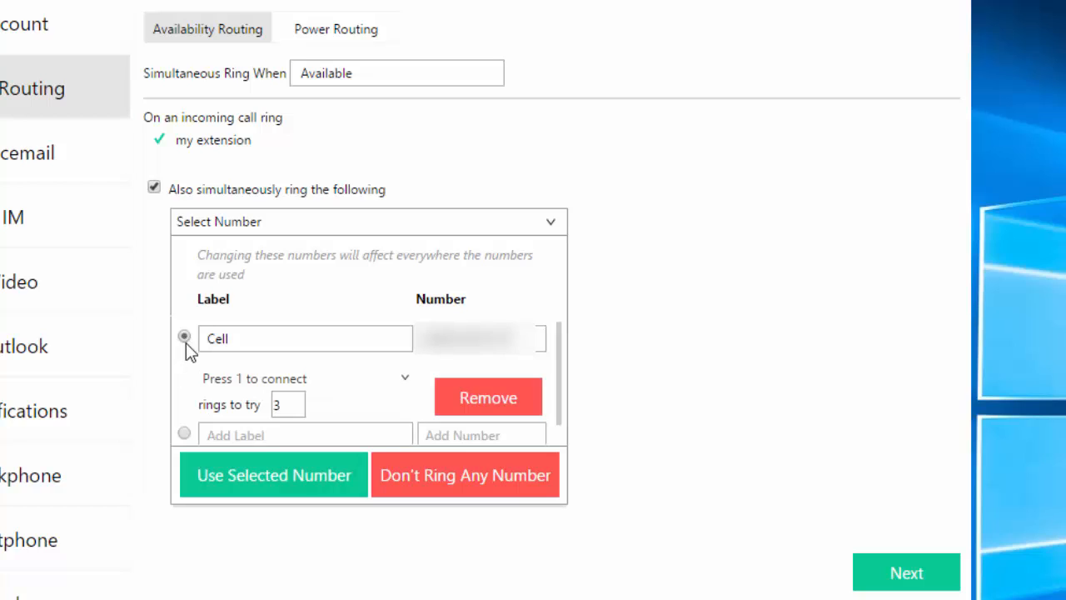
pyautogui.click(219, 474)
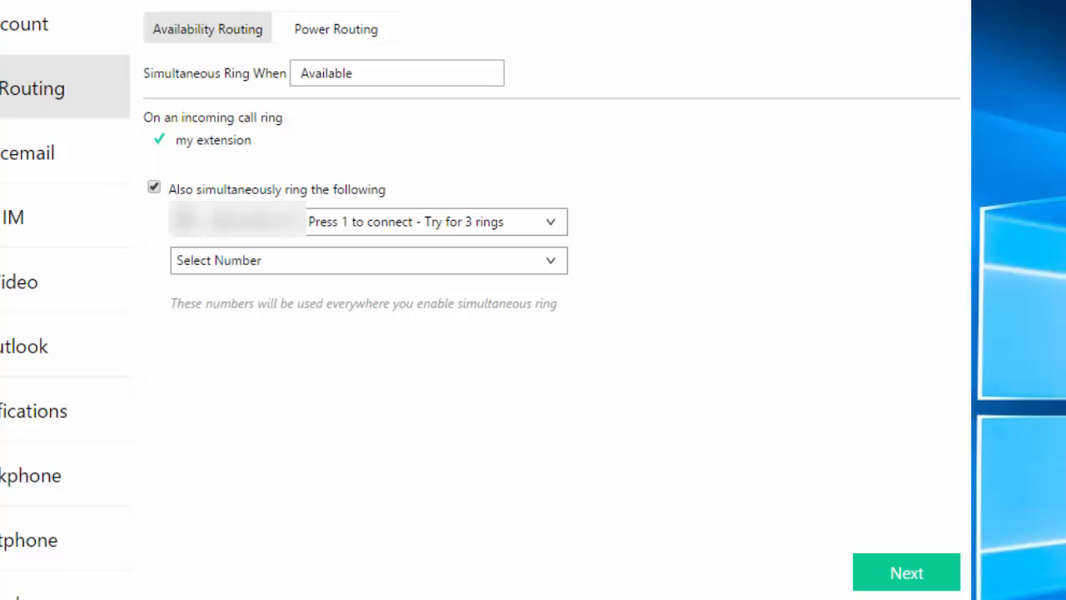
# Clear the first simultaneous ring number and disable simultaneous ringing when Available.
pyautogui.click(179, 222)
pyautogui.click(444, 481)
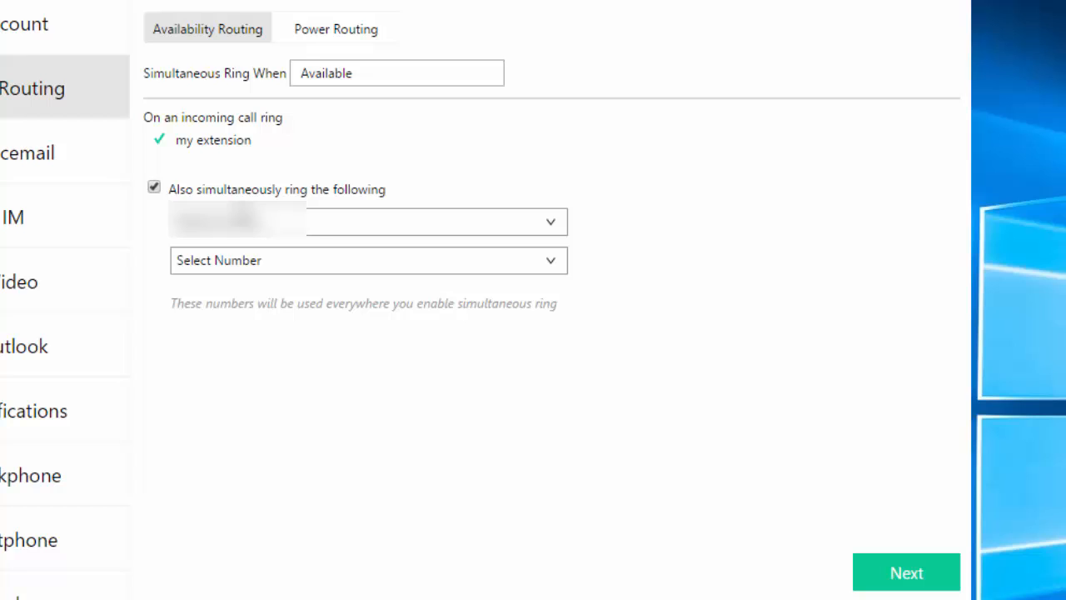
pyautogui.click(156, 188)
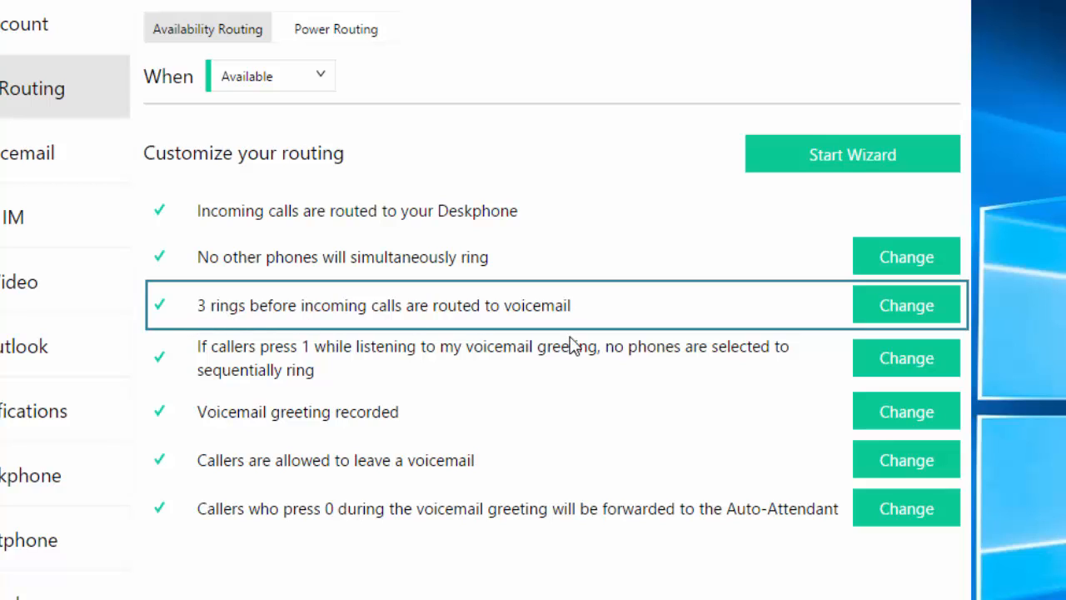
# Examine the incoming call forwarding options when Available: rings before forwarding, forwarding destination, more than 8 active calls, and always forward.
pyautogui.click(877, 307)
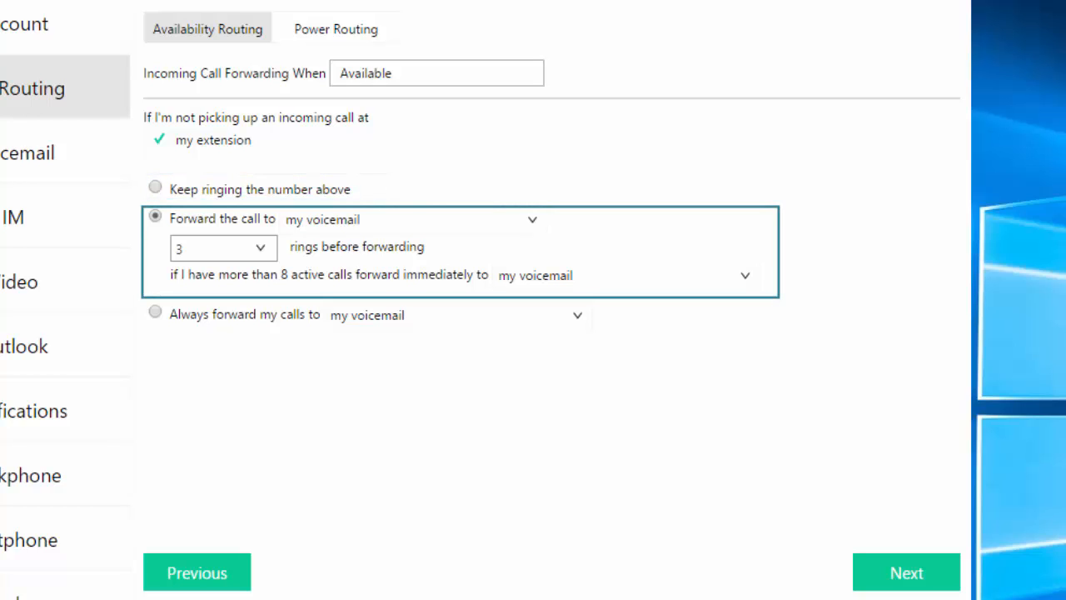
pyautogui.click(237, 253)
pyautogui.click(240, 255)
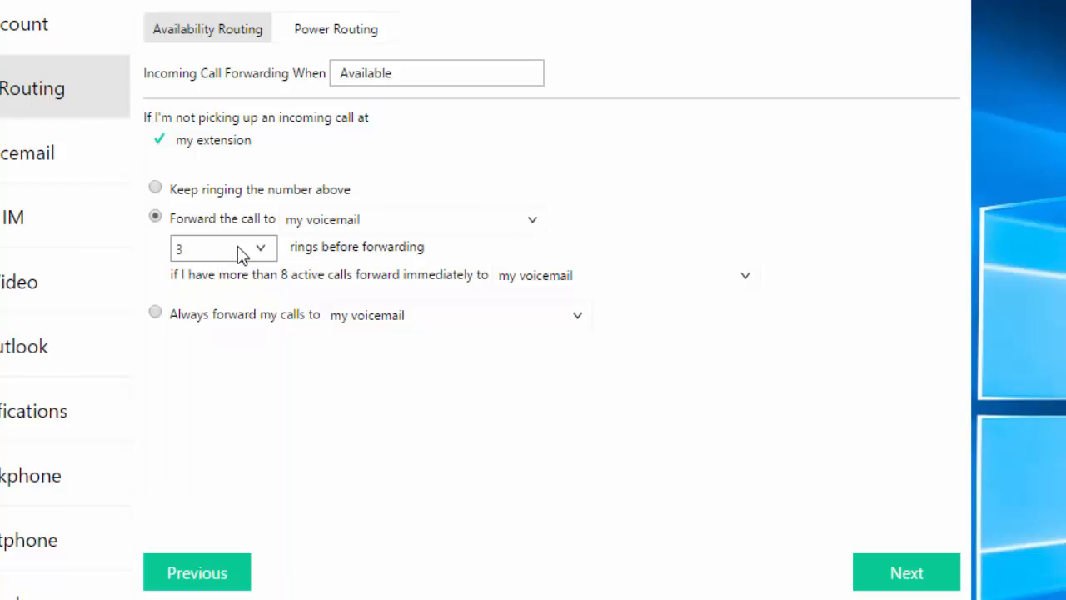
pyautogui.click(500, 228)
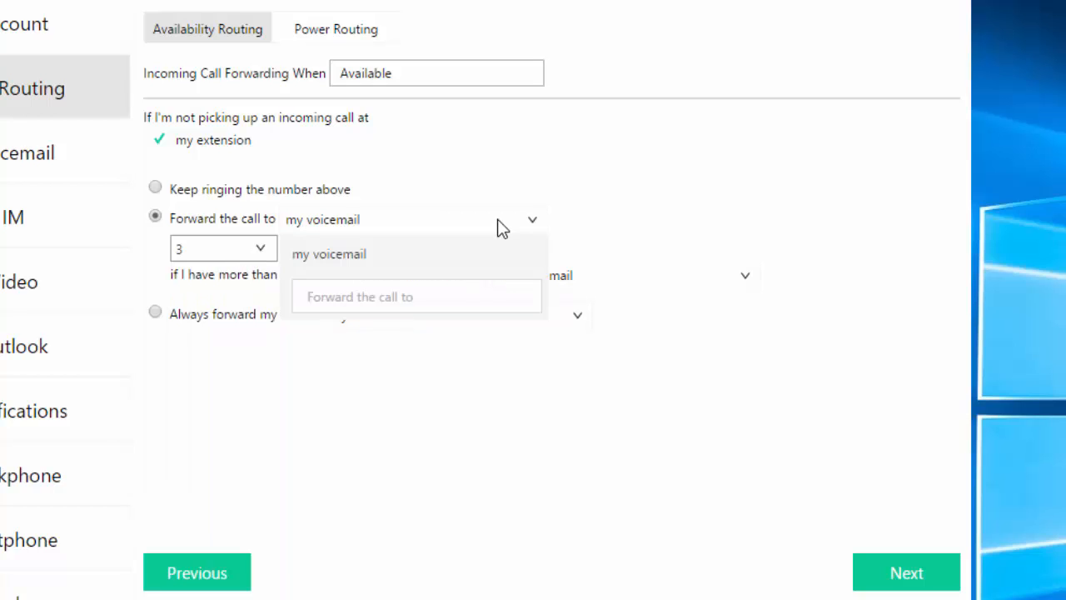
pyautogui.click(500, 227)
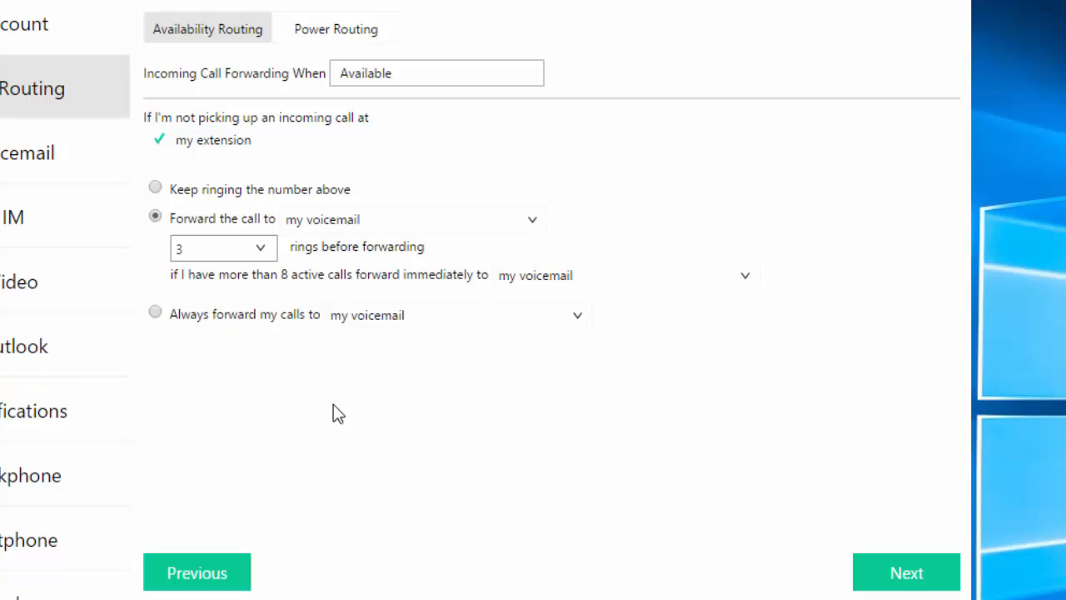
pyautogui.click(750, 273)
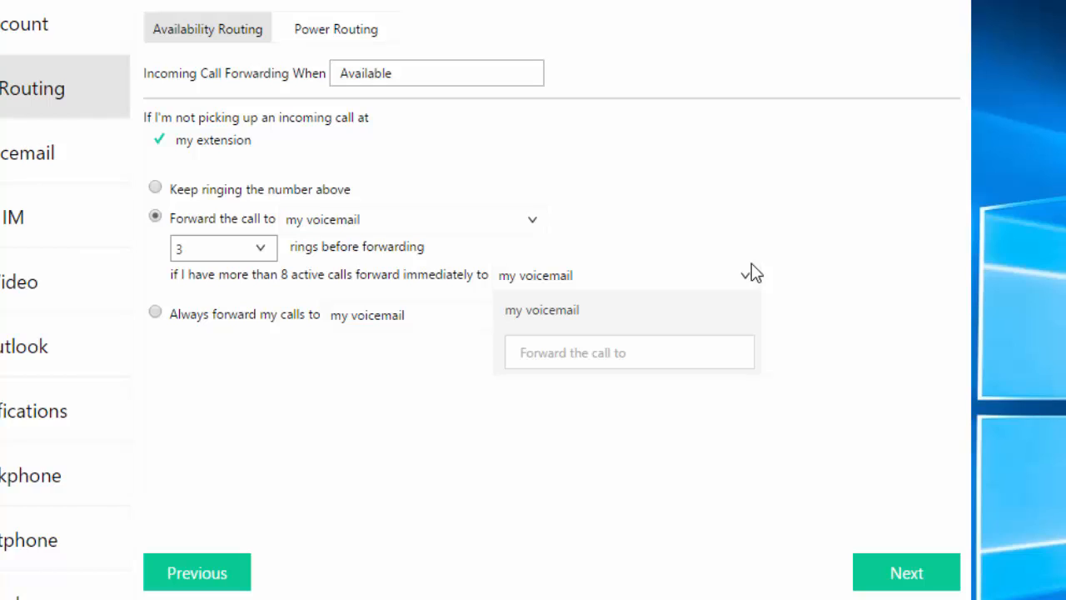
pyautogui.click(751, 273)
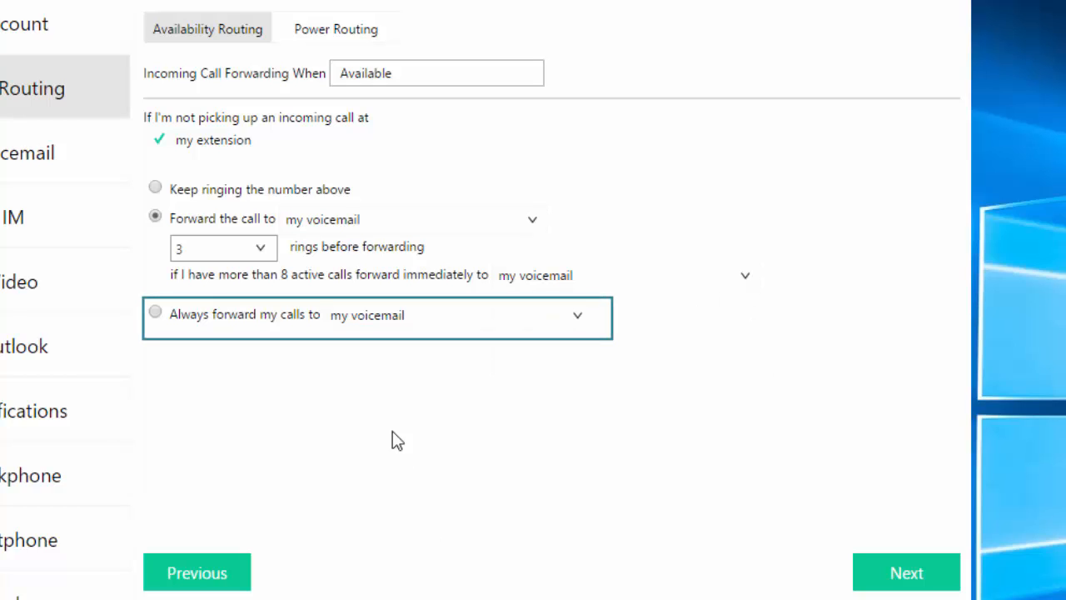
pyautogui.click(490, 315)
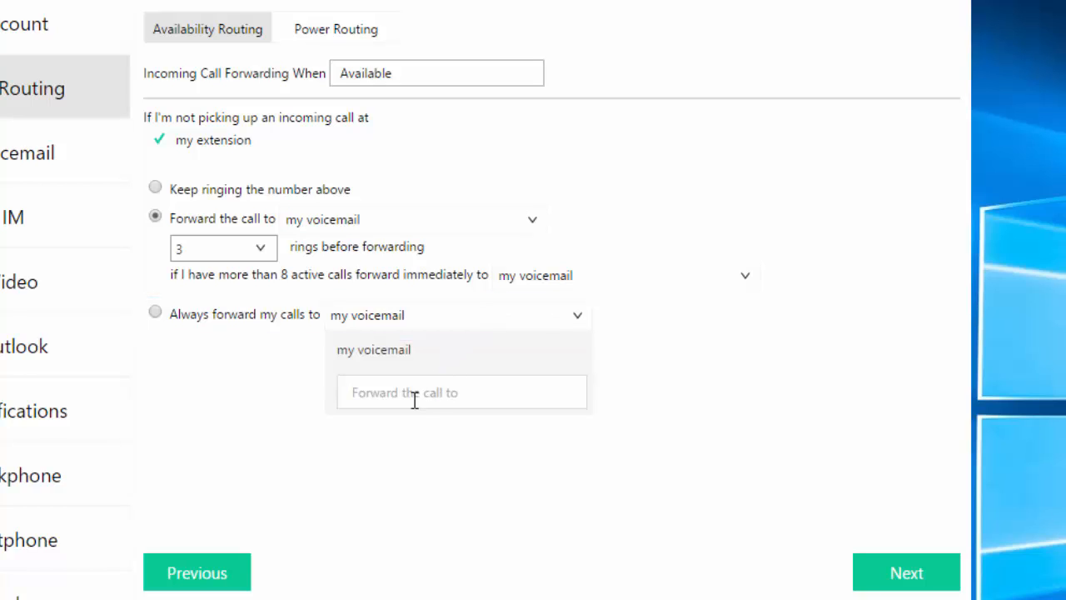
pyautogui.click(197, 572)
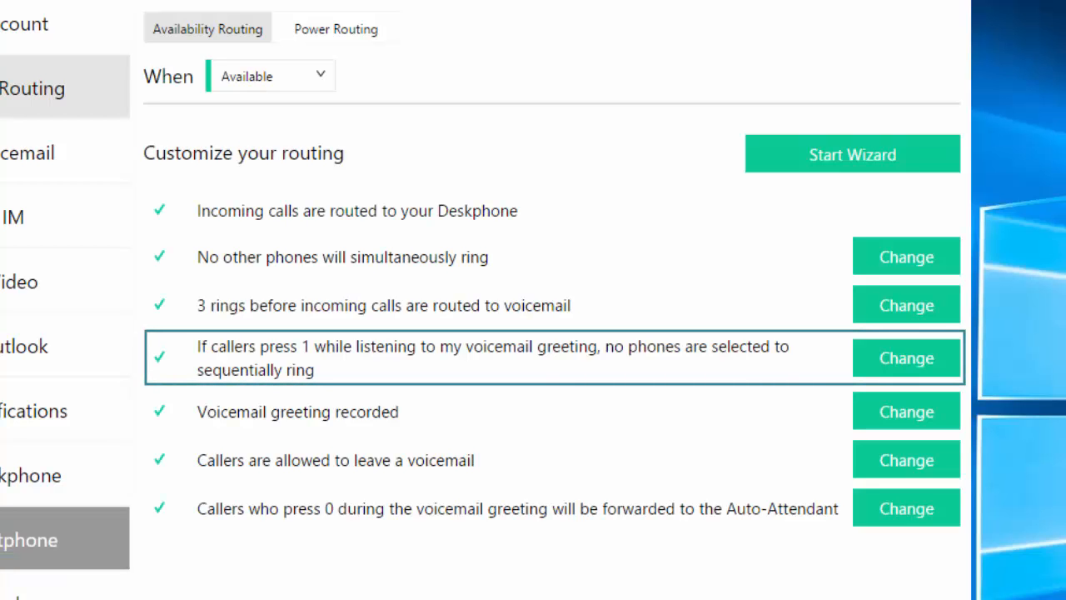
# Assign the Cell number as the first sequential FindMe number when Available, and clear it again so no number rings.
pyautogui.click(891, 362)
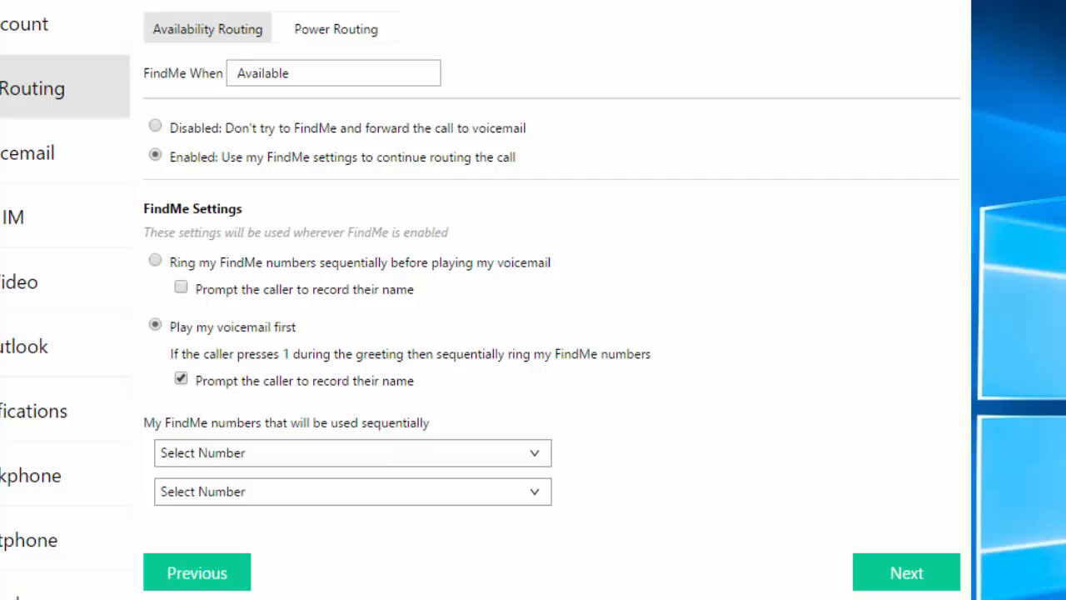
pyautogui.click(498, 460)
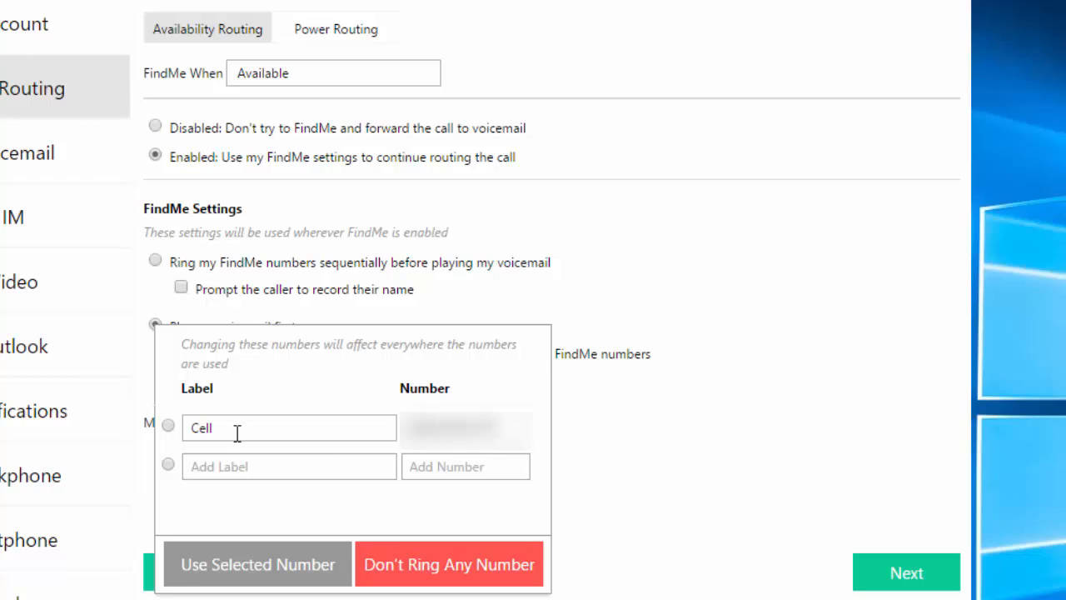
pyautogui.click(168, 426)
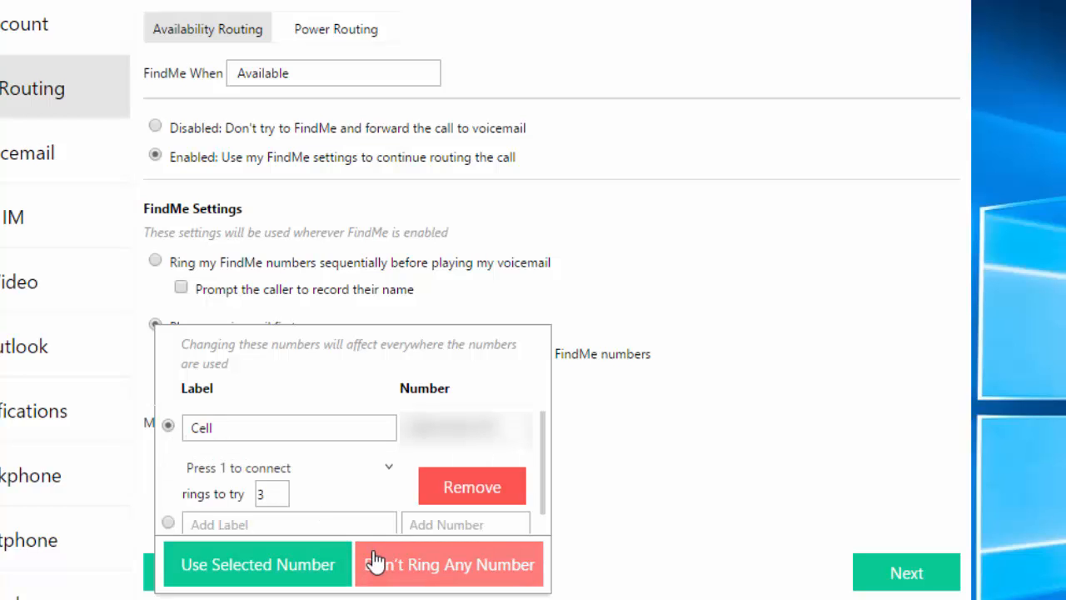
pyautogui.click(302, 564)
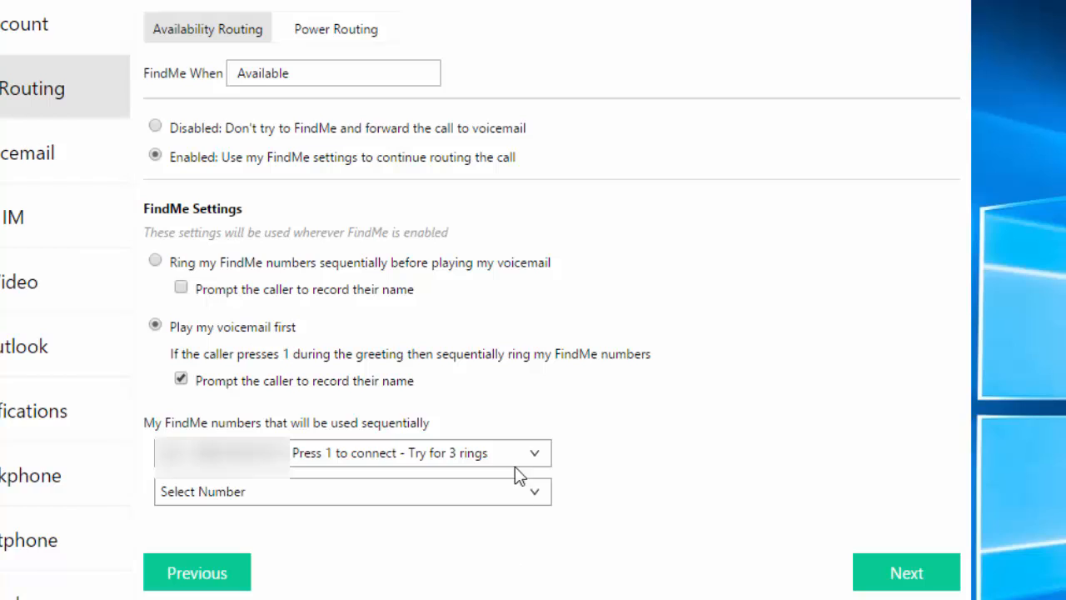
pyautogui.click(535, 452)
pyautogui.click(405, 568)
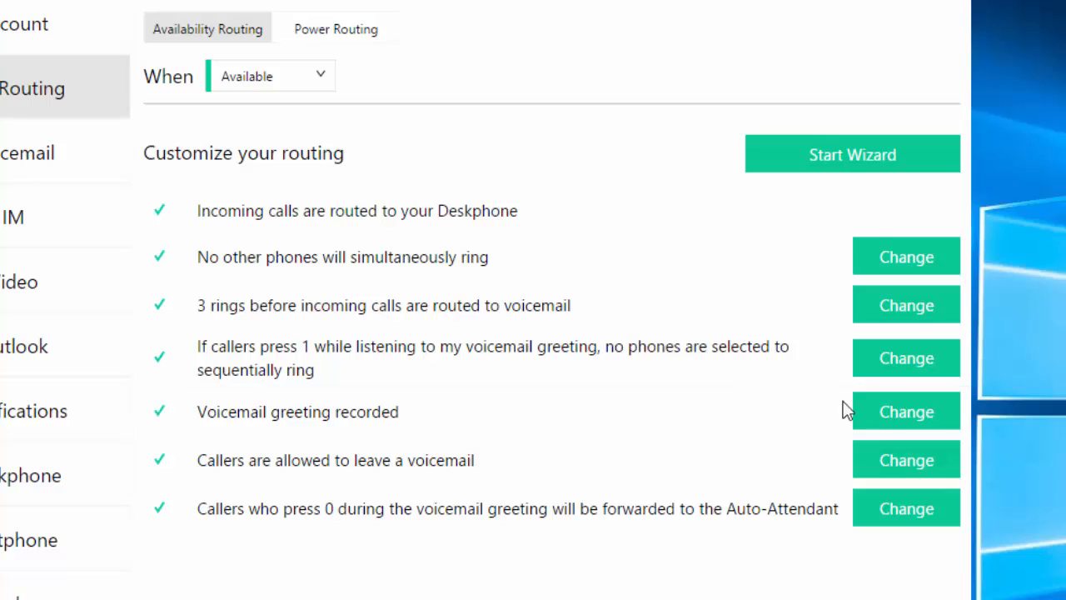
# Look at the voicemail greeting settings and the option that allows callers to leave a voicemail when Available.
pyautogui.click(867, 417)
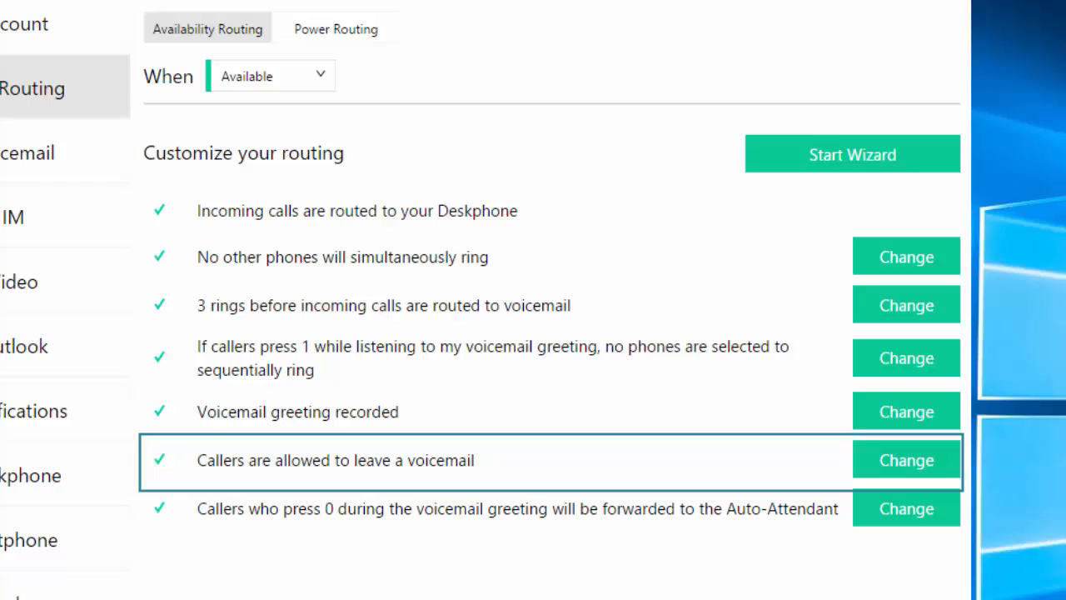
pyautogui.click(934, 463)
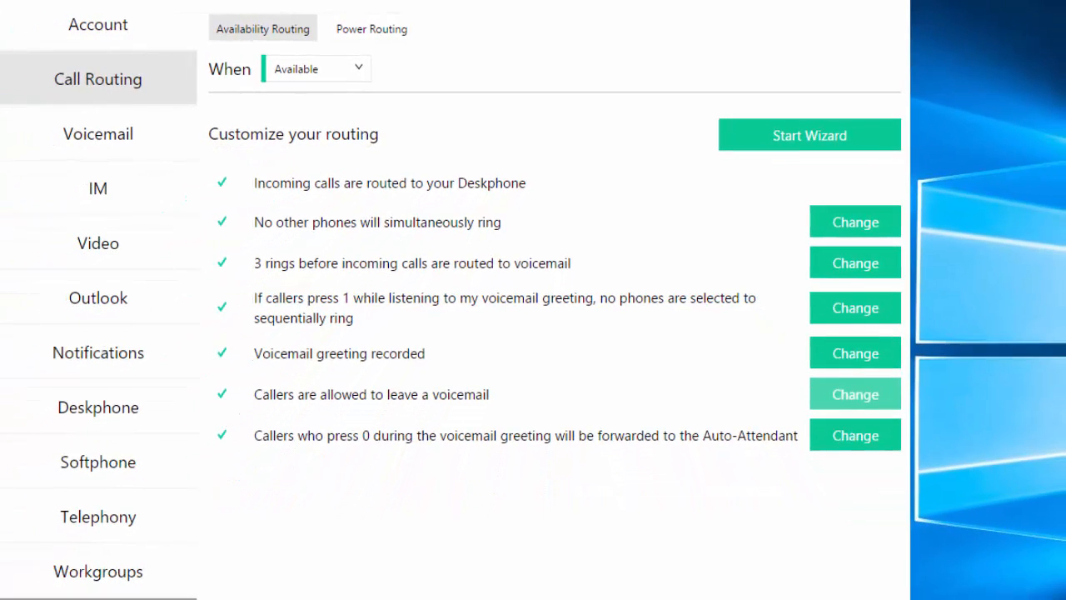
# View the voicemail setup options for the password and recorded name, and the voicemail notification settings.
pyautogui.click(19, 141)
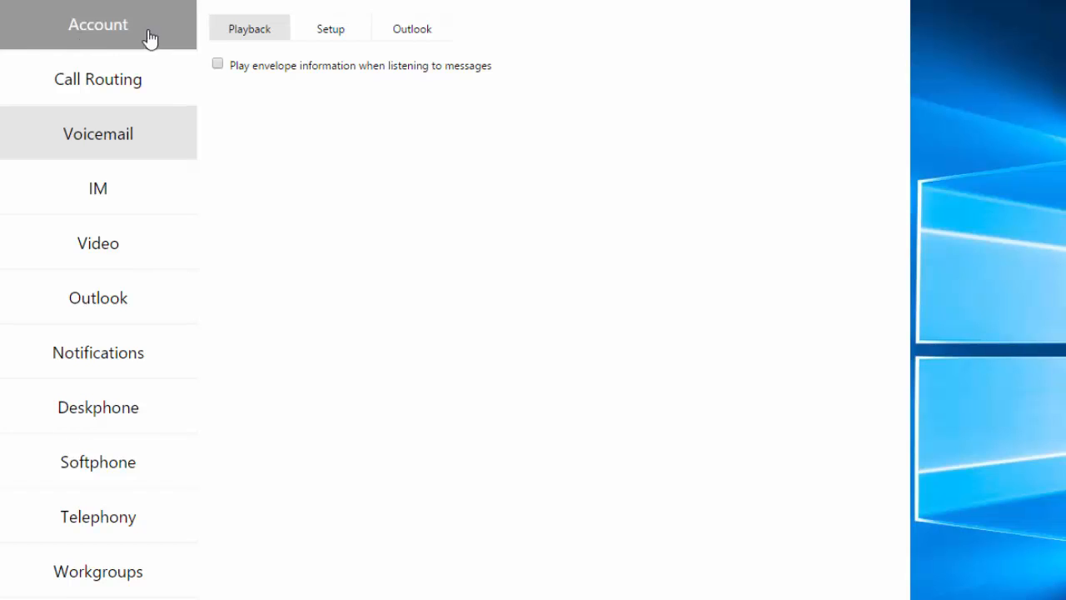
pyautogui.click(327, 33)
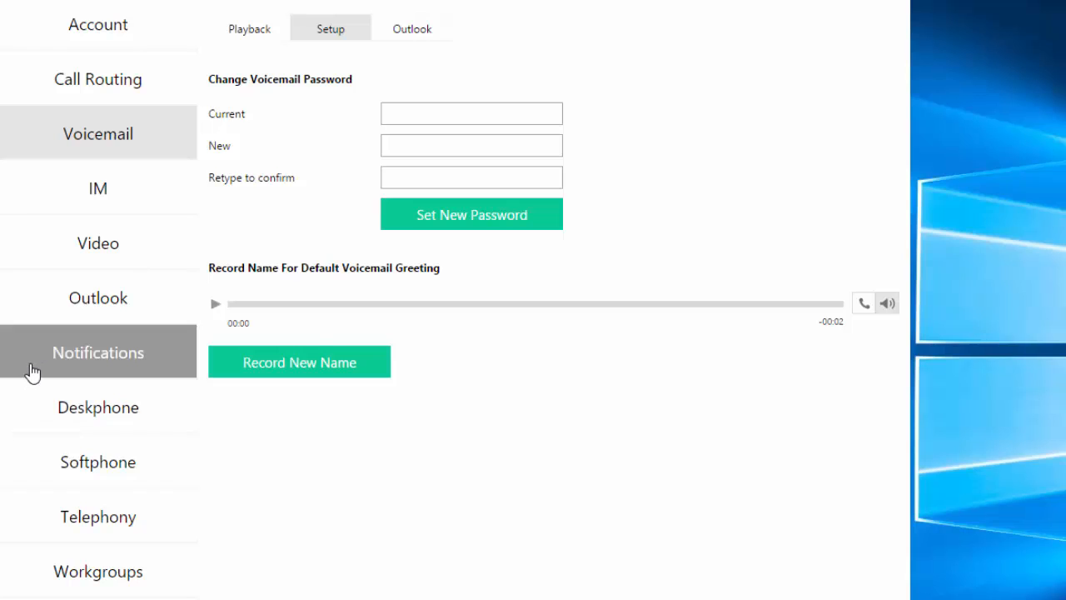
pyautogui.click(31, 371)
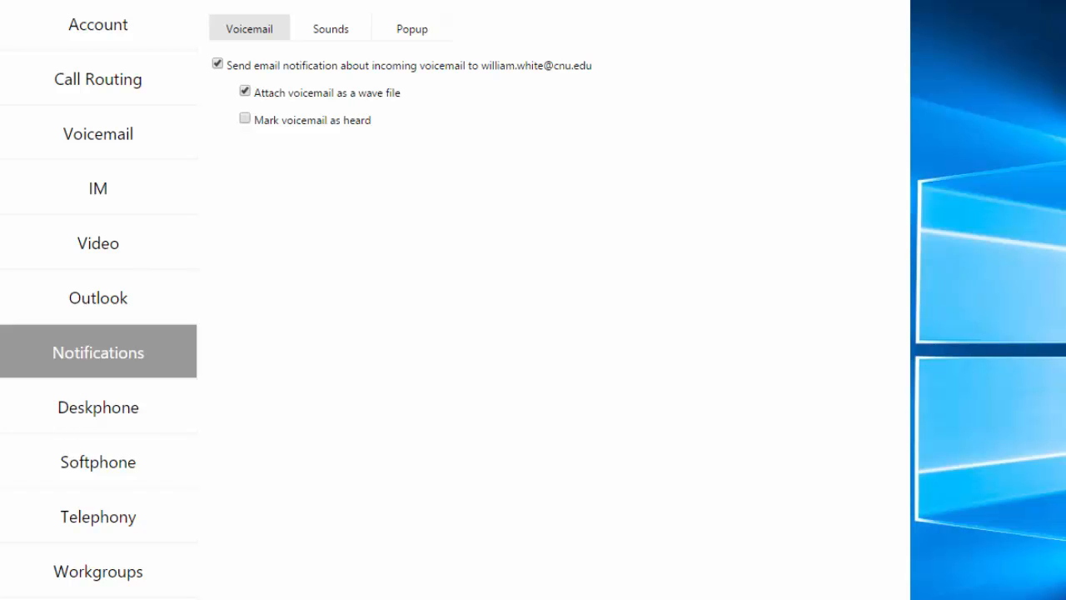
# Review the deskphone's available ringtones without changing the selection, and close the preferences window.
pyautogui.click(16, 413)
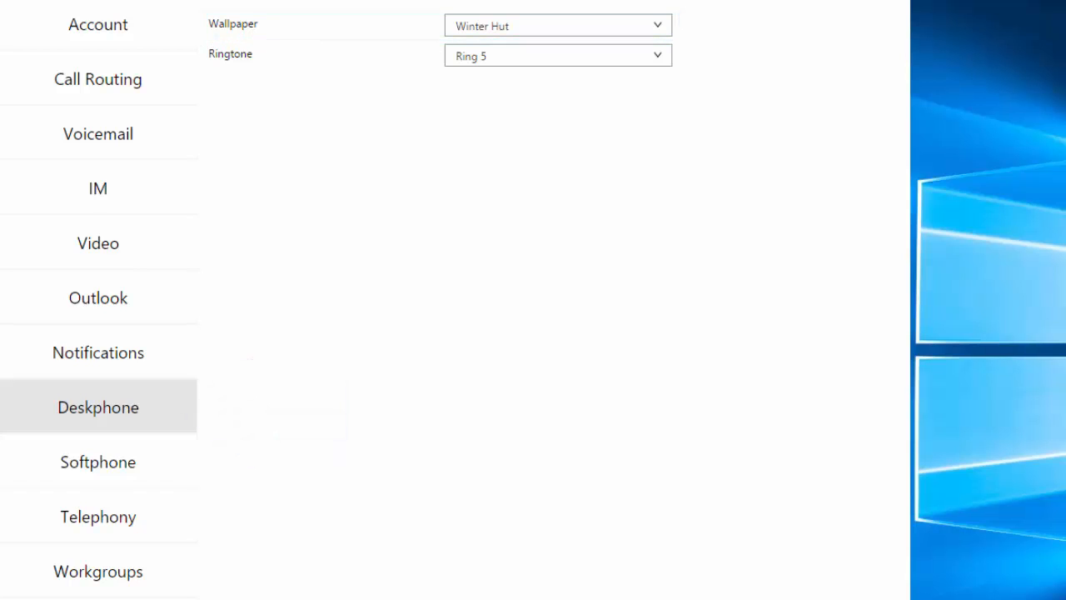
pyautogui.click(662, 60)
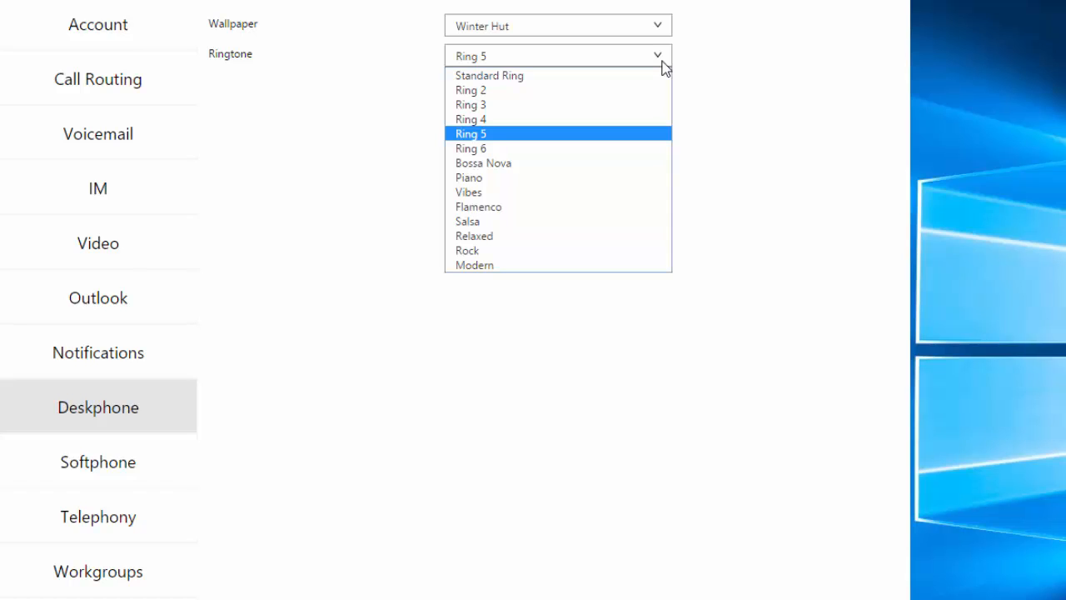
pyautogui.click(662, 61)
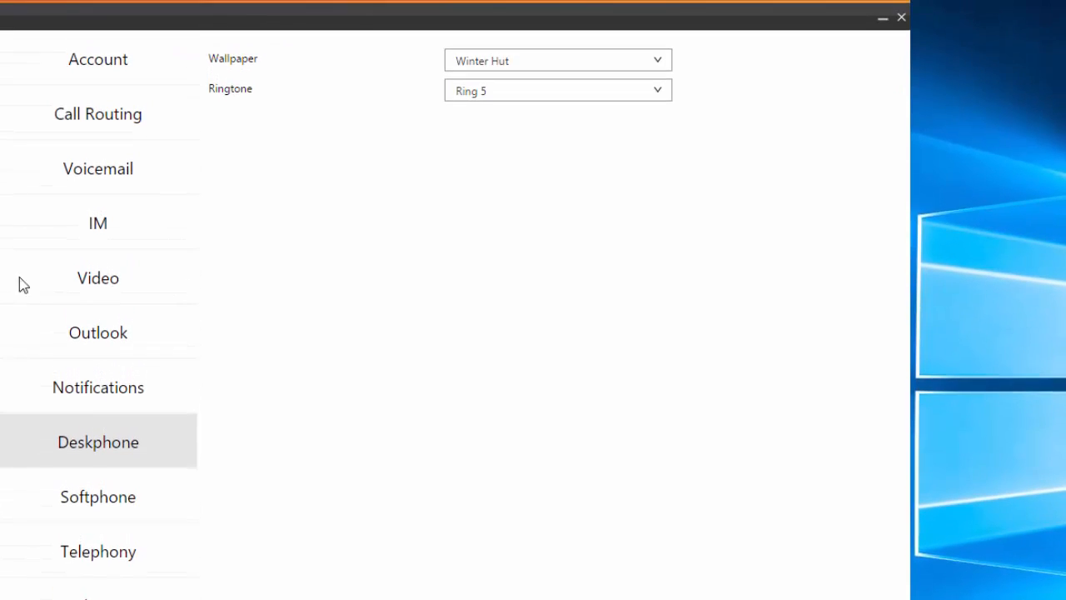
pyautogui.click(902, 17)
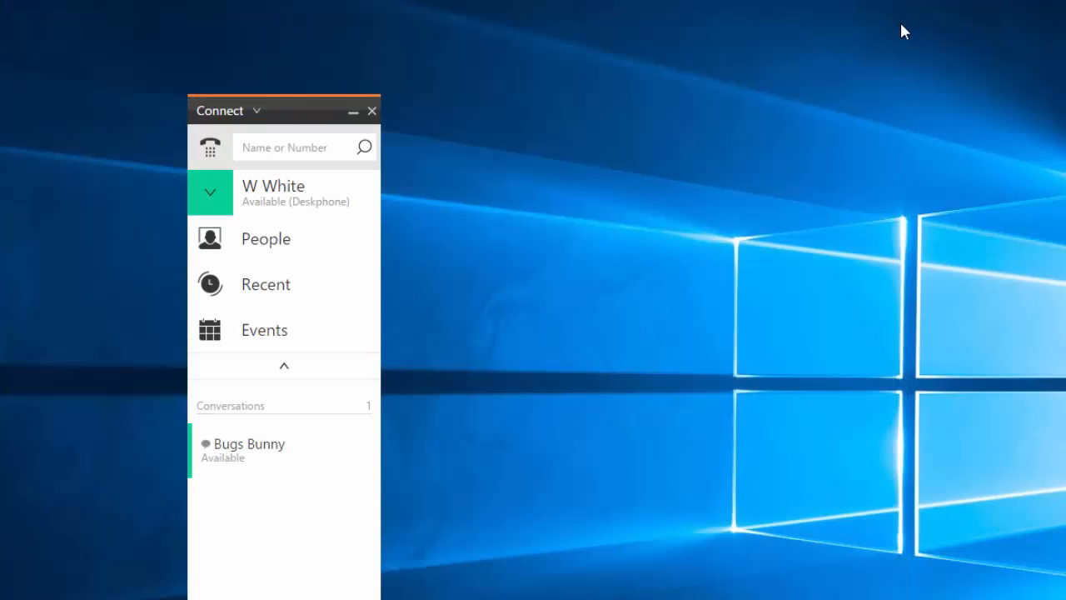